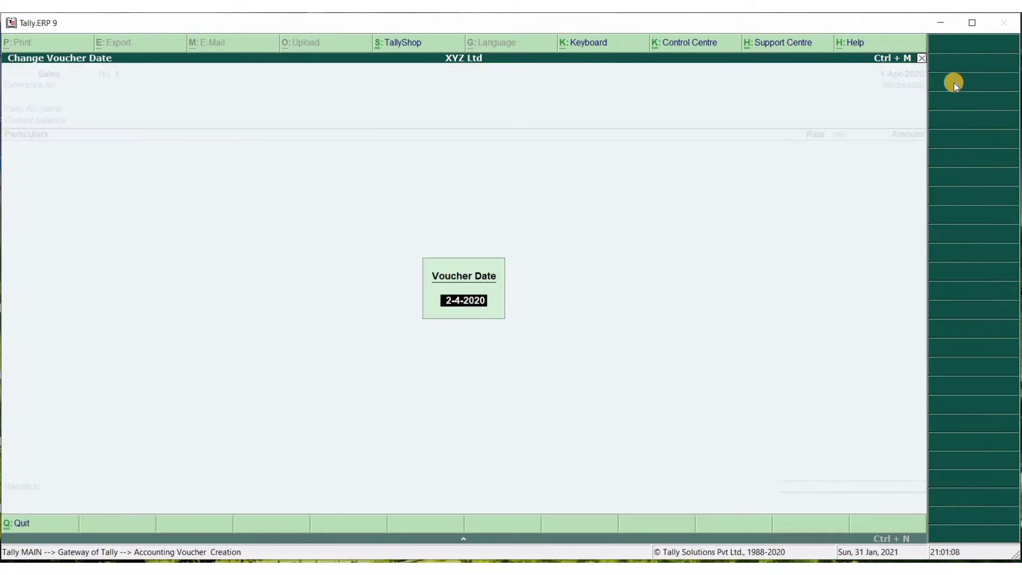
Step: Cancel the voucher date change and switch the sales voucher to Item Invoice mode
{"action": "key", "text": "BackSpace"}
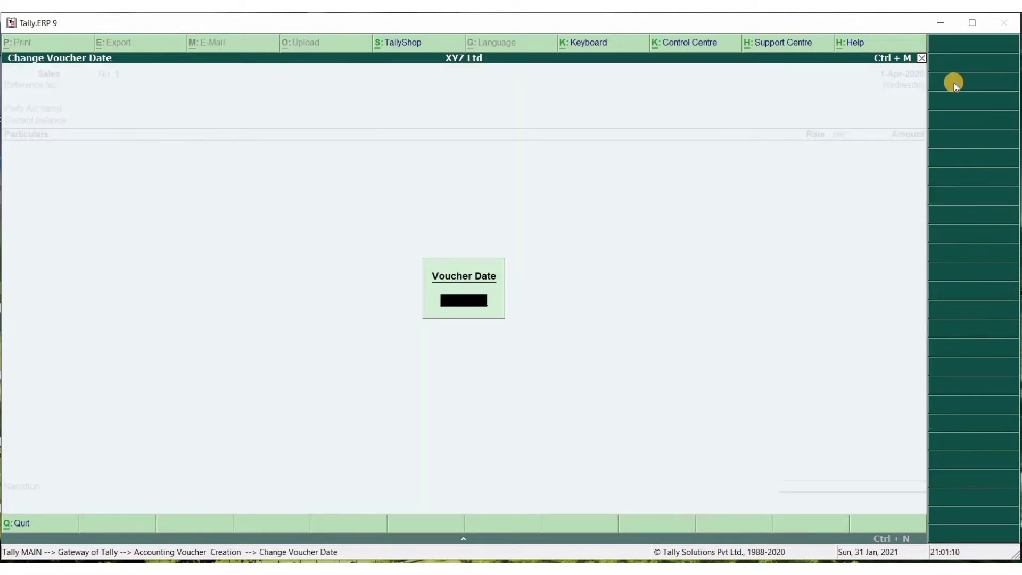
{"action": "key", "text": "Escape"}
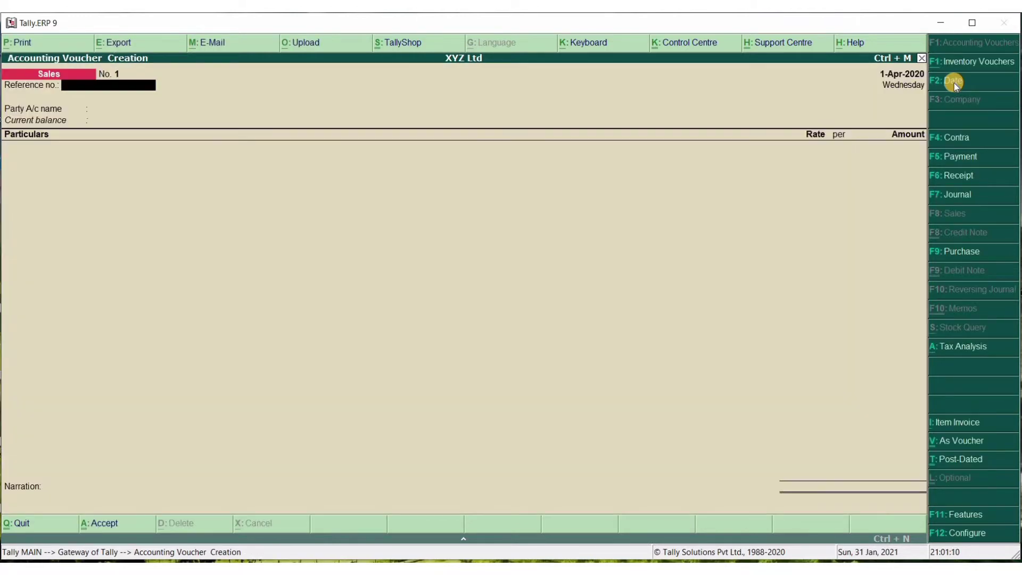
{"action": "left_click", "coordinate": [971, 426]}
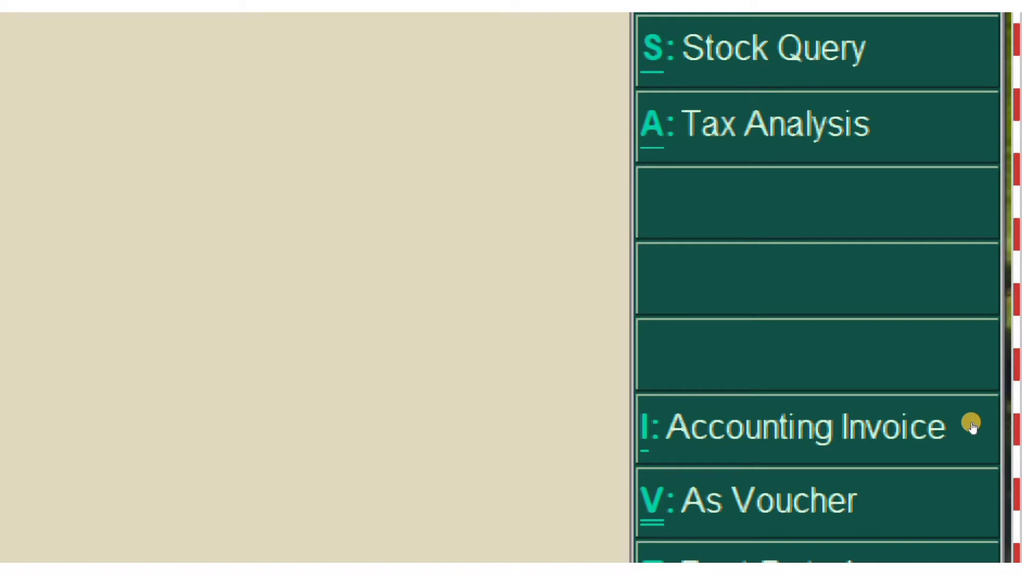
{"action": "left_click", "coordinate": [951, 424]}
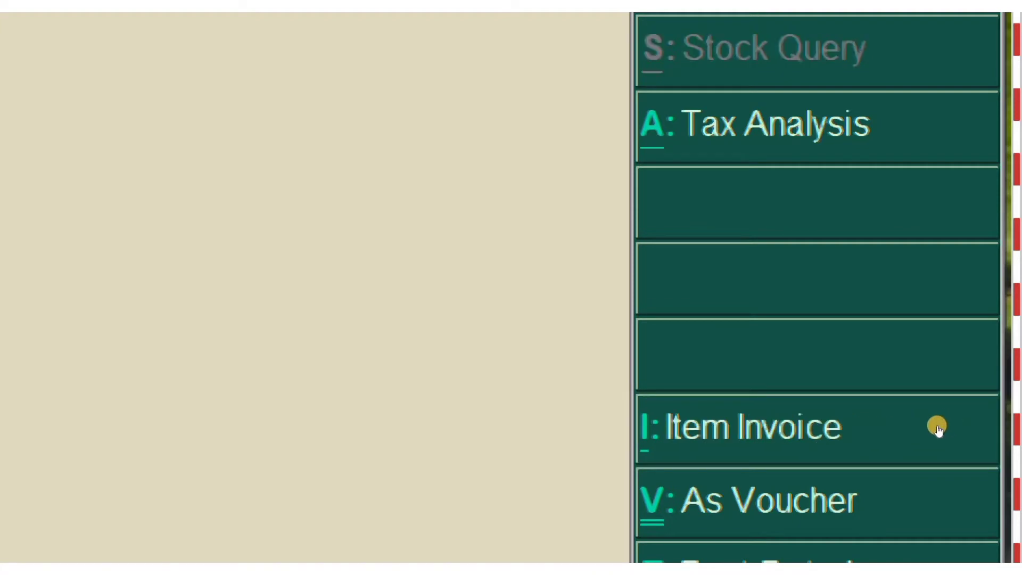
{"action": "left_click", "coordinate": [969, 424]}
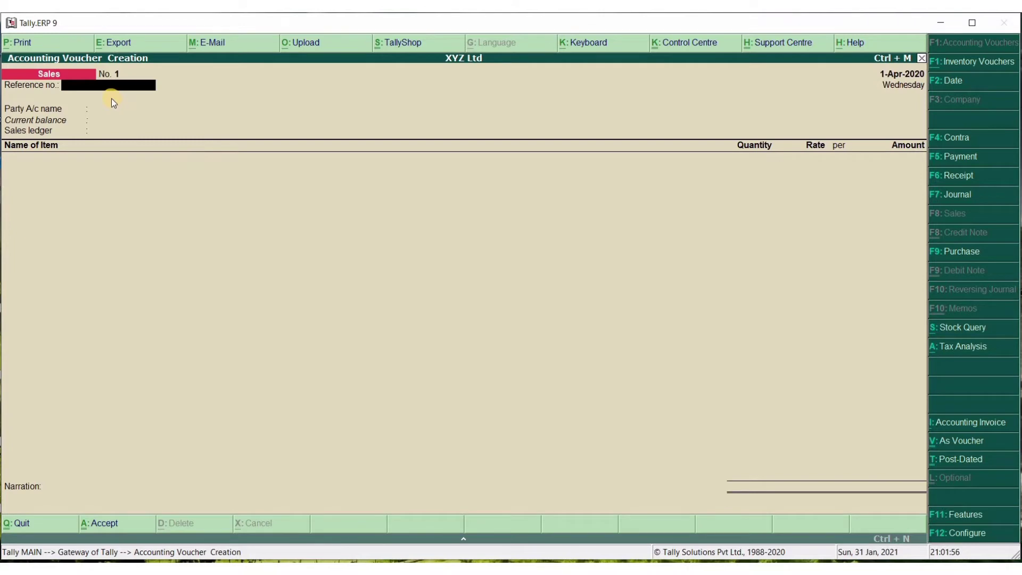
Step: Enter reference number 1, select Sundaram Co Ltd as the party with its details accepted, and choose Sales as the sales ledger
{"action": "type", "text": "1"}
{"action": "key", "text": "Return"}
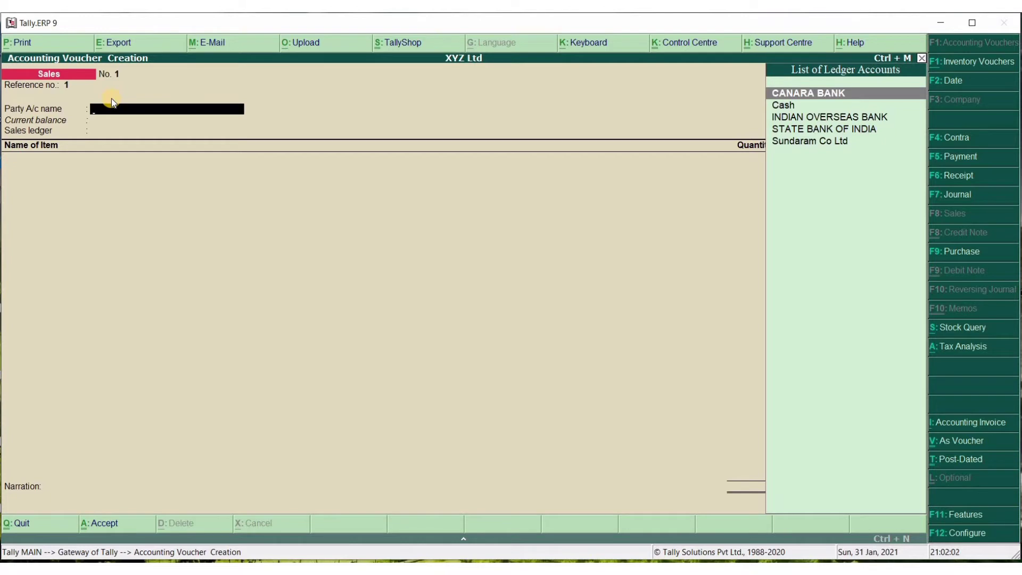
{"action": "key", "text": "Down"}
{"action": "key", "text": "Down"}
{"action": "key", "text": "Down"}
{"action": "key", "text": "Down"}
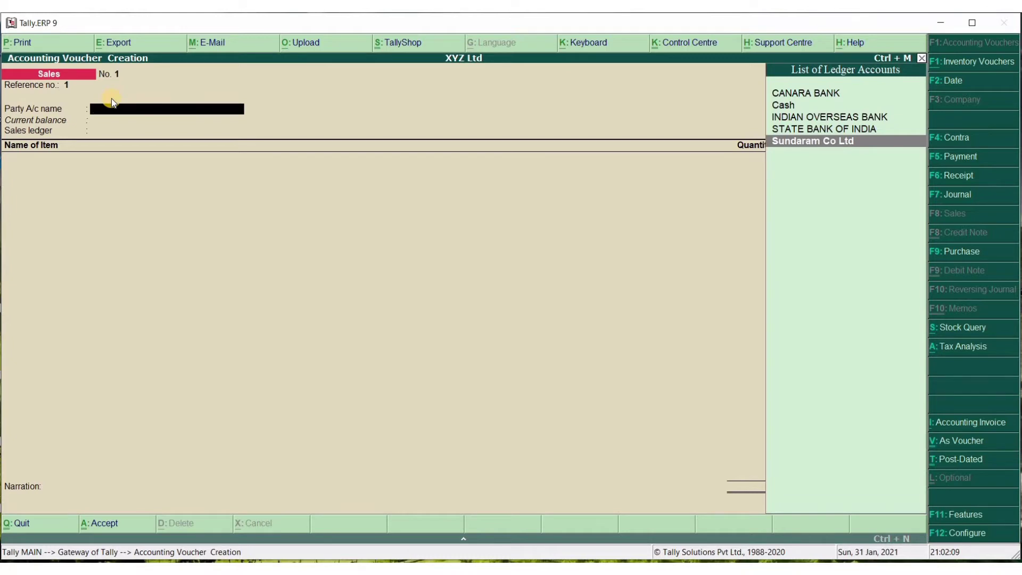
{"action": "key", "text": "Return"}
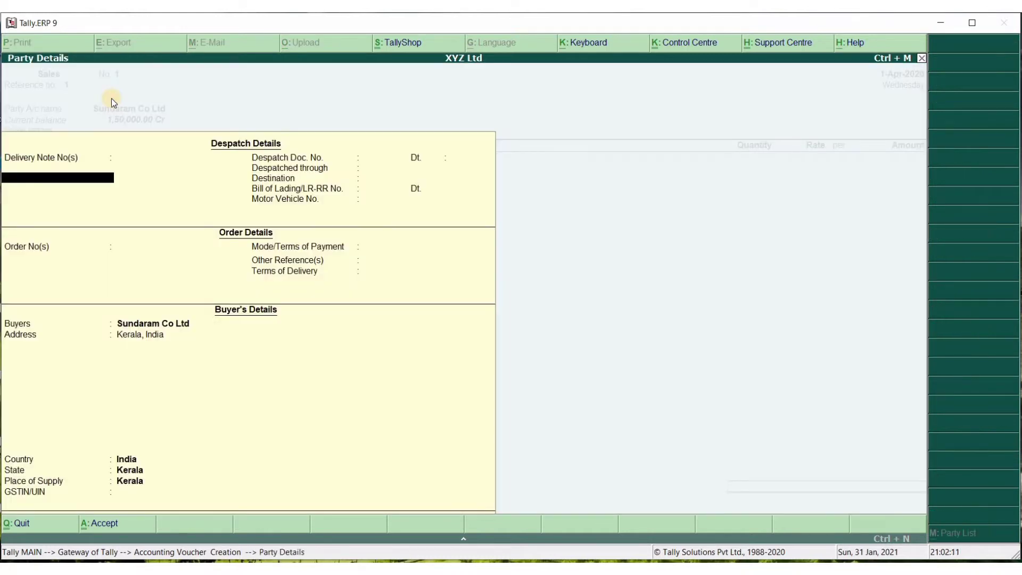
{"action": "key", "text": "ctrl+a"}
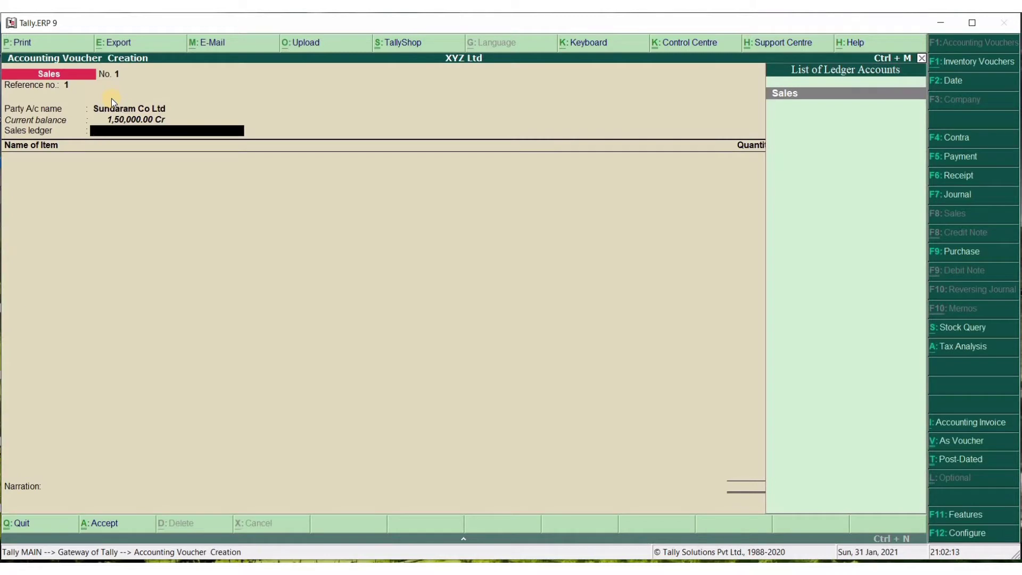
{"action": "key", "text": "Return"}
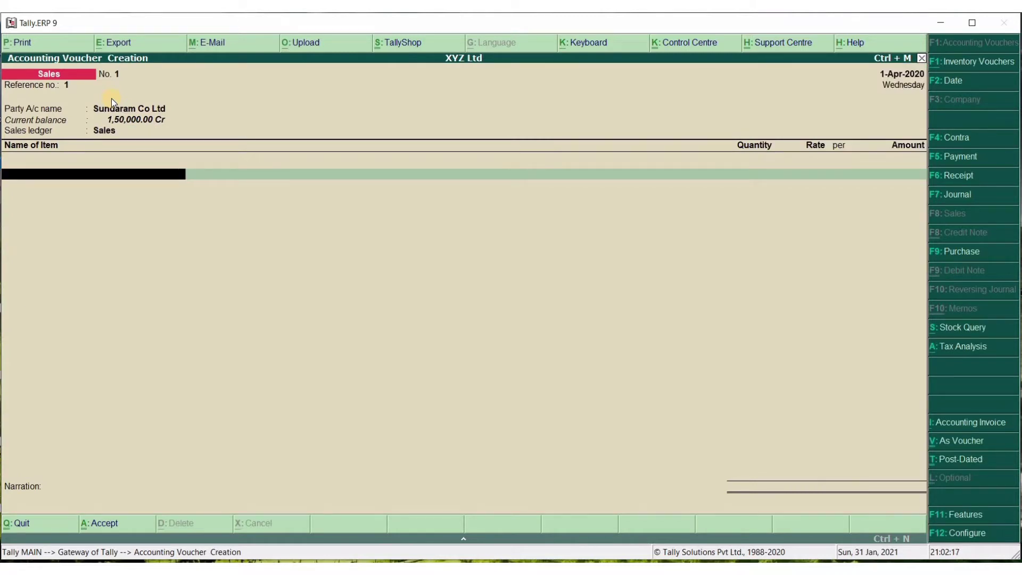
Step: Add 1 Nos of LED TV at a rate of 20,000 and complete the sales voucher without a narration
{"action": "type", "text": "T"}
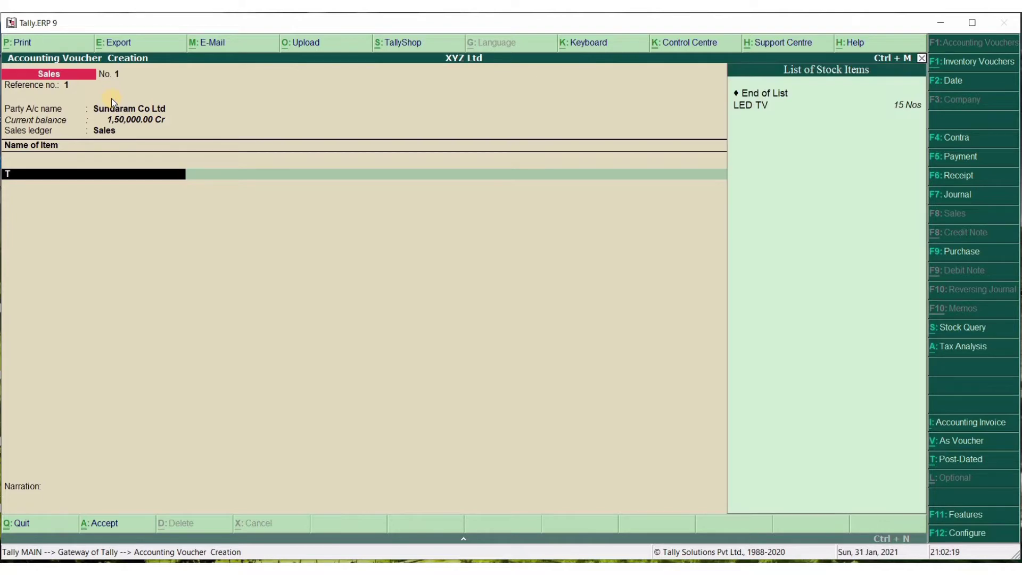
{"action": "key", "text": "Down"}
{"action": "key", "text": "Return"}
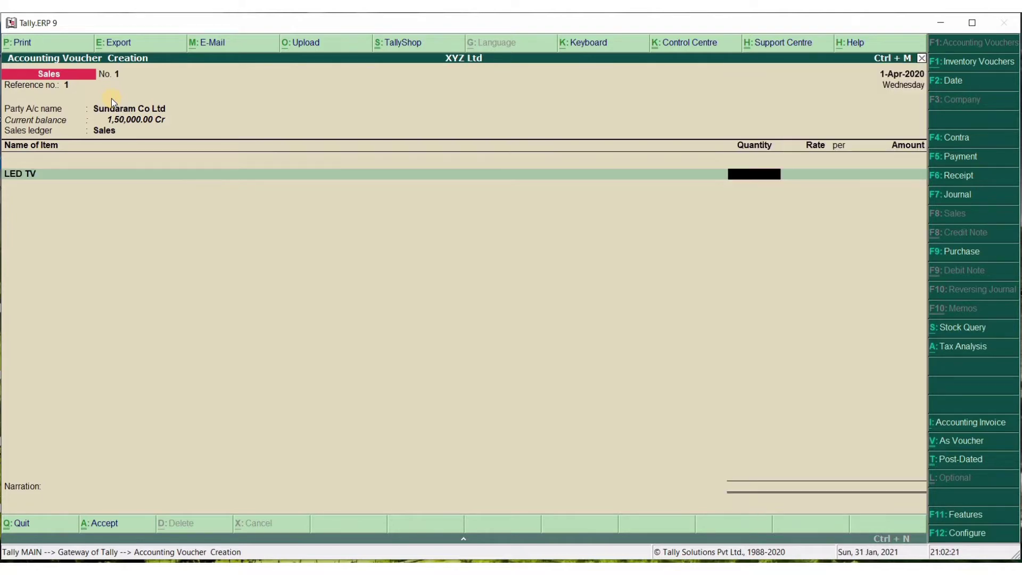
{"action": "type", "text": "1"}
{"action": "key", "text": "Return"}
{"action": "type", "text": "20000"}
{"action": "key", "text": "Return"}
{"action": "key", "text": "Return"}
{"action": "key", "text": "Return"}
{"action": "key", "text": "Return"}
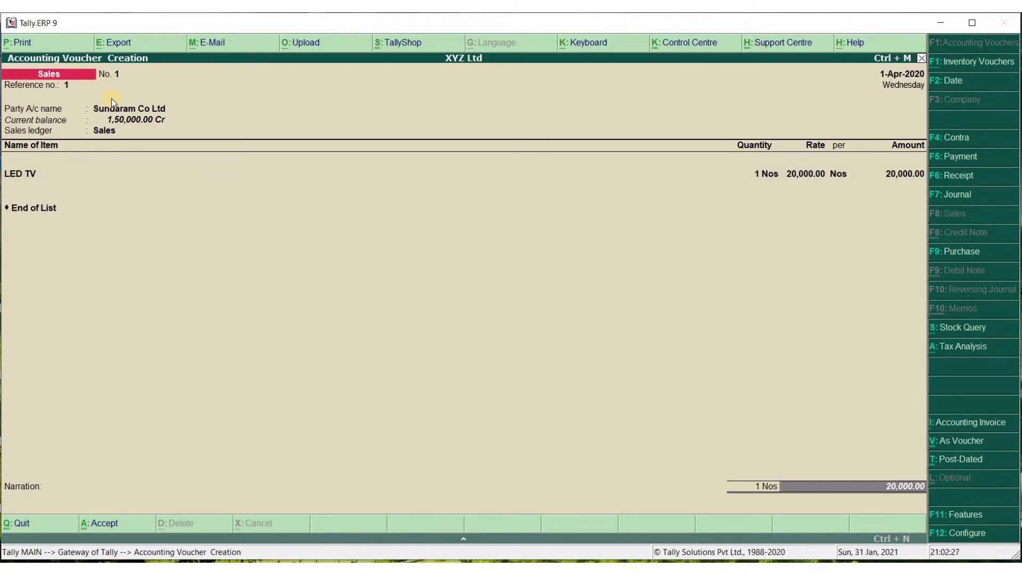
{"action": "key", "text": "Return"}
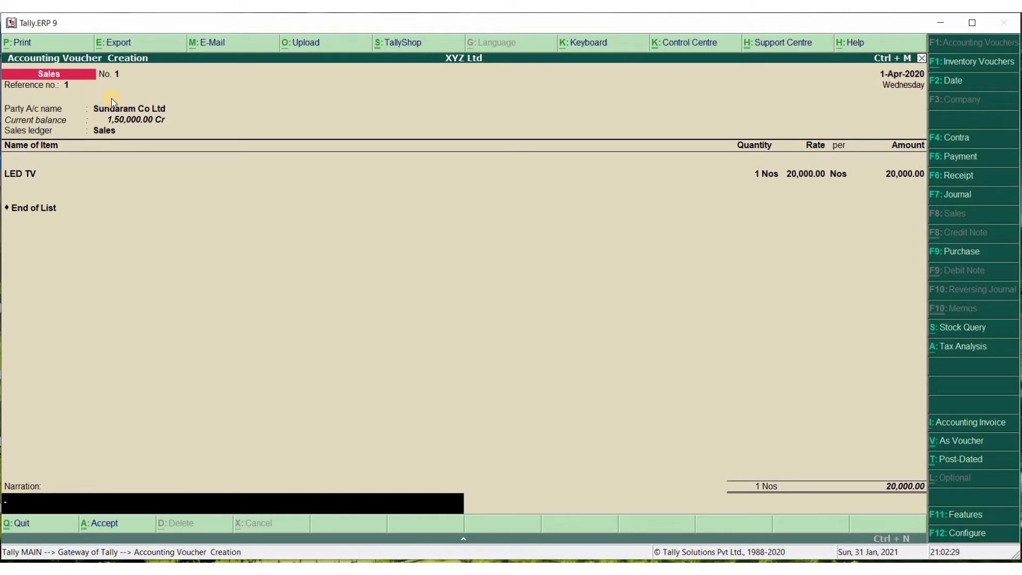
{"action": "key", "text": "Return"}
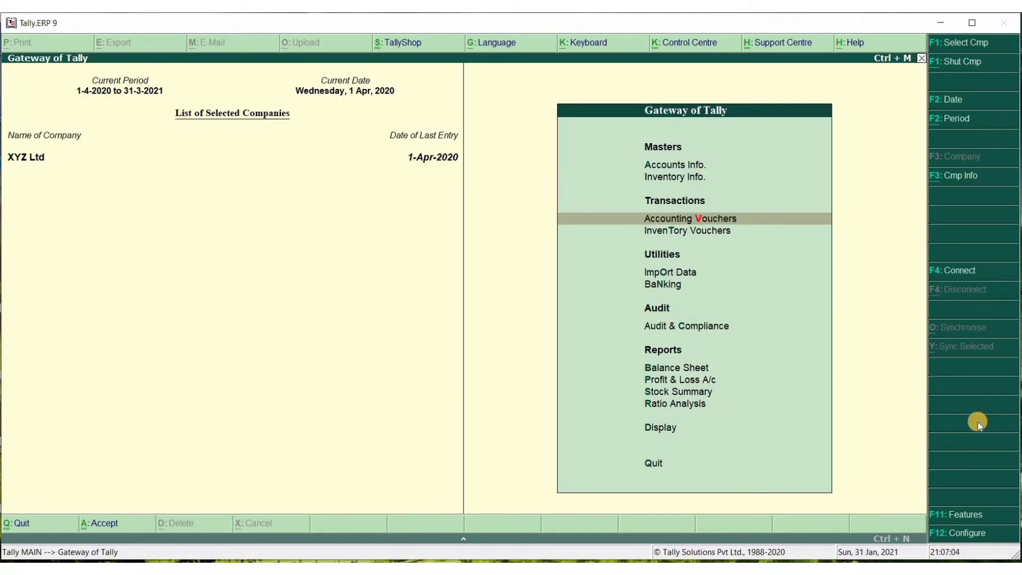
Step: Open a new sales voucher in Accounting Invoice mode and select Sundaram Co Ltd as the party, accepting its details
{"action": "key", "text": "Return"}
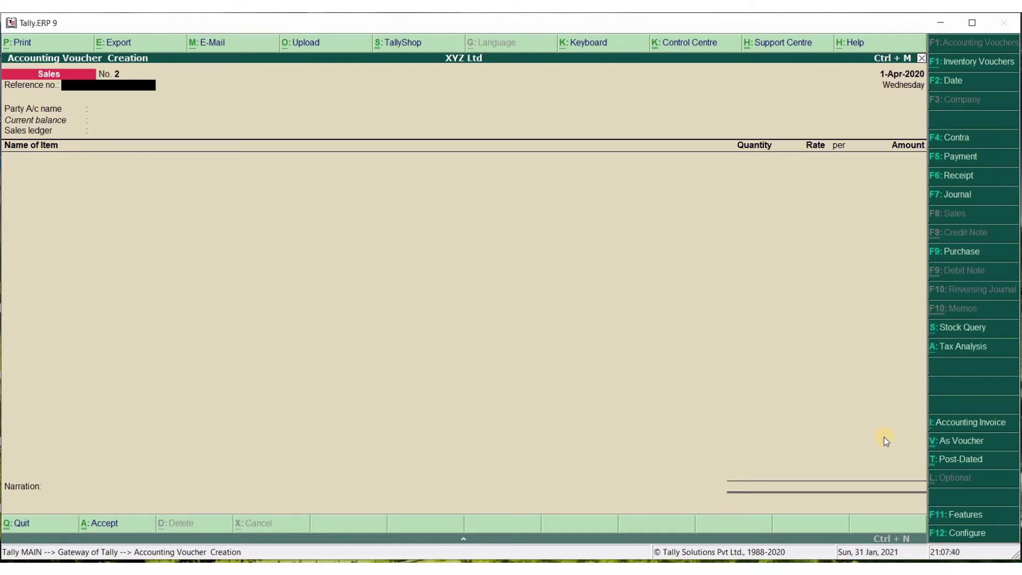
{"action": "left_click", "coordinate": [969, 422]}
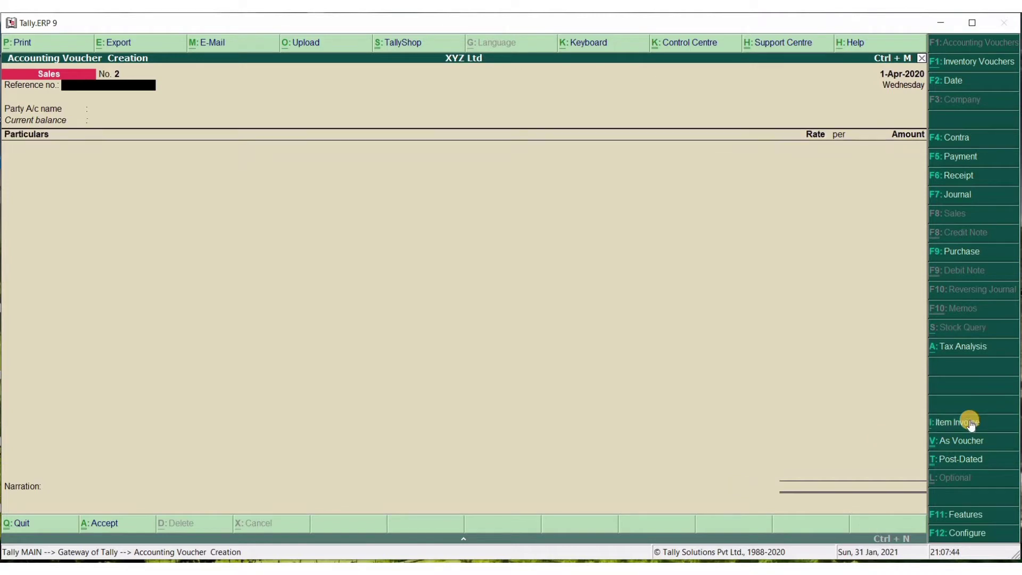
{"action": "key", "text": "Return"}
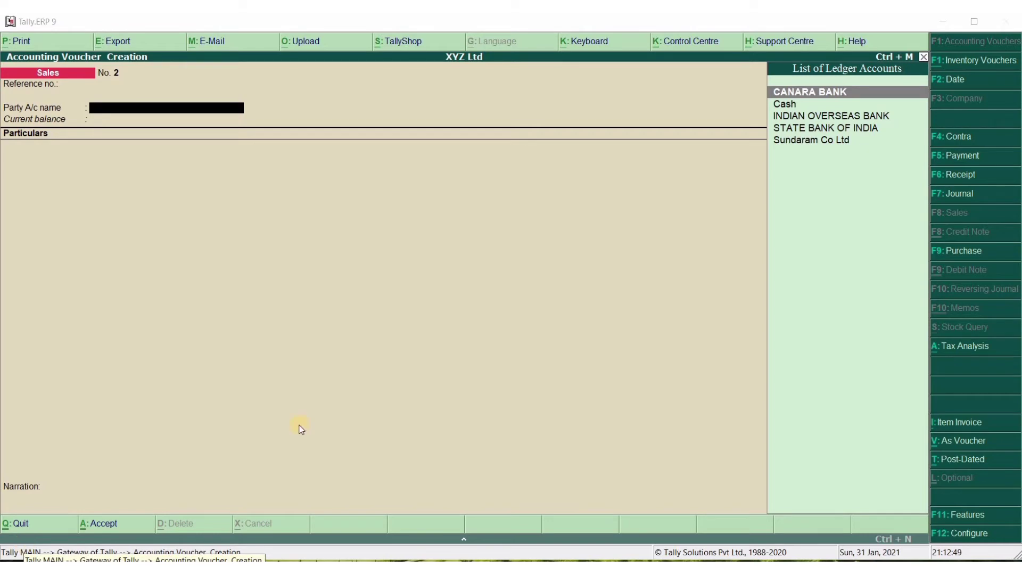
{"action": "left_click", "coordinate": [798, 142]}
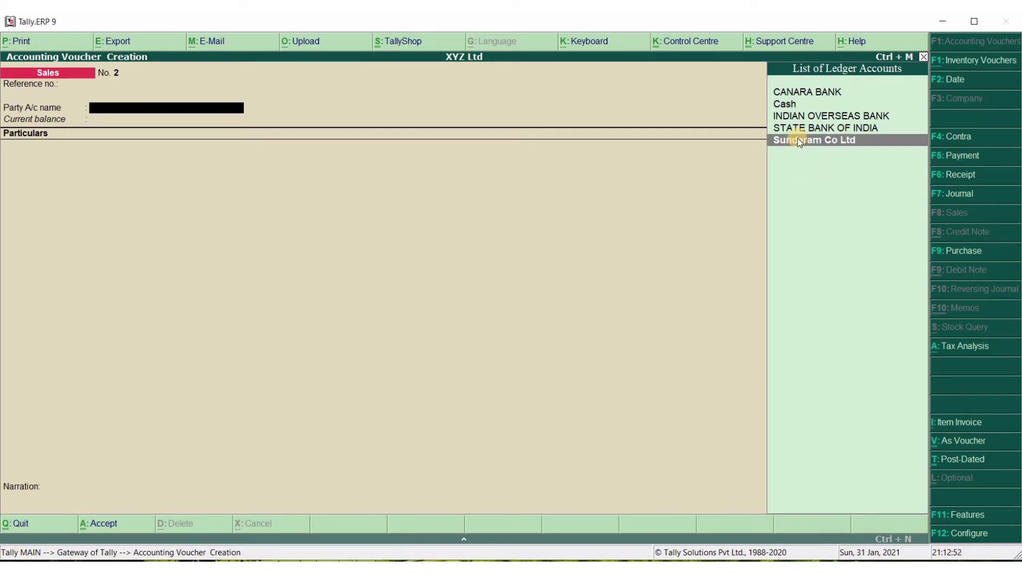
{"action": "left_click", "coordinate": [798, 140]}
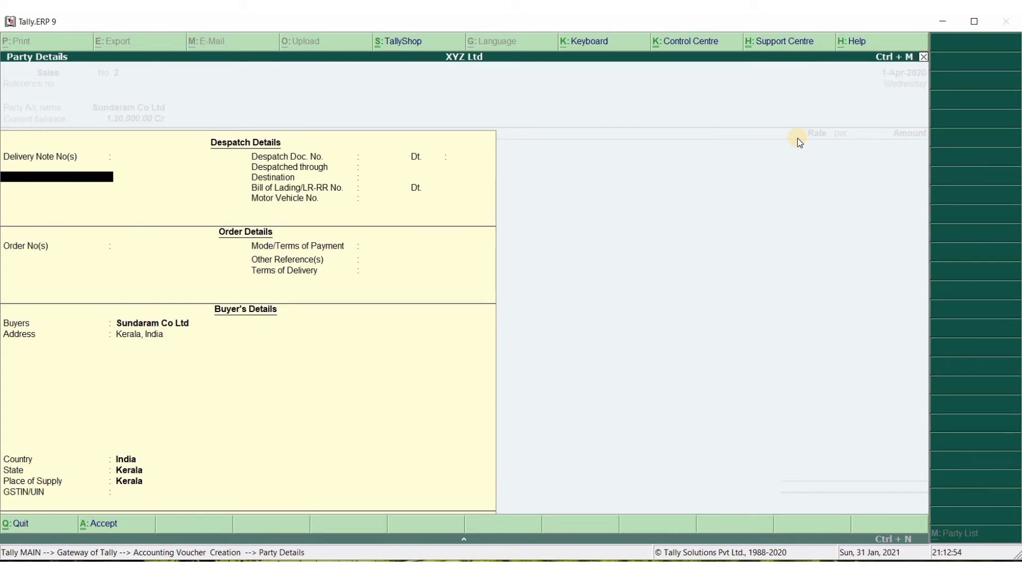
{"action": "key", "text": "ctrl+a"}
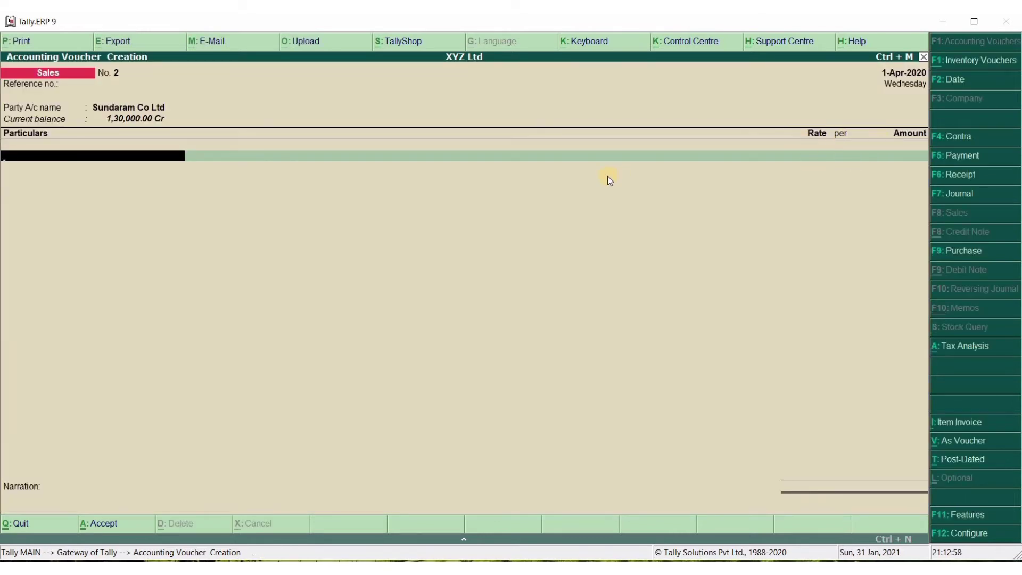
Step: Add the Sale of Computers ledger to the particulars with an amount of 50,000
{"action": "type", "text": "S"}
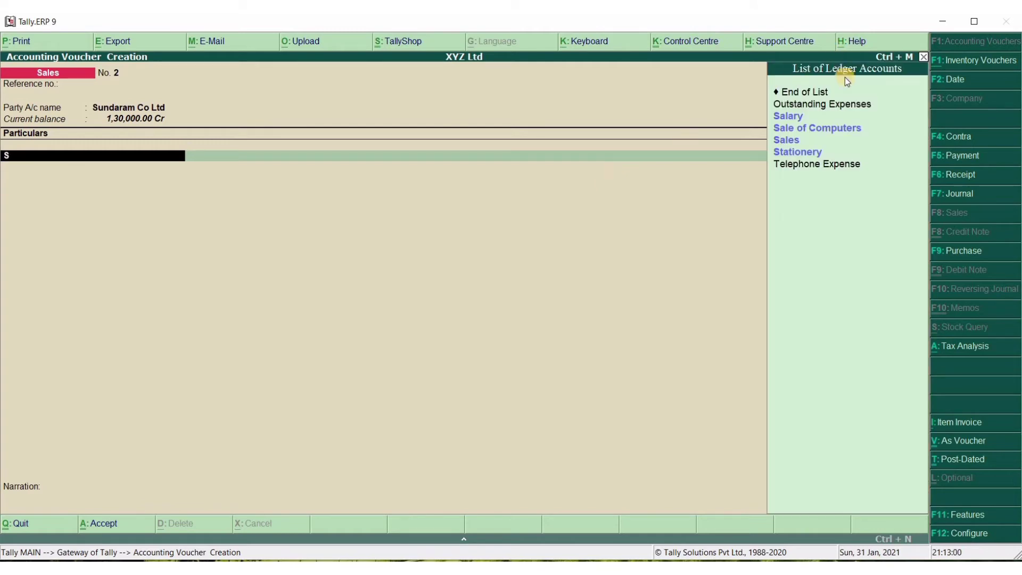
{"action": "left_click", "coordinate": [834, 133]}
{"action": "left_click", "coordinate": [833, 133]}
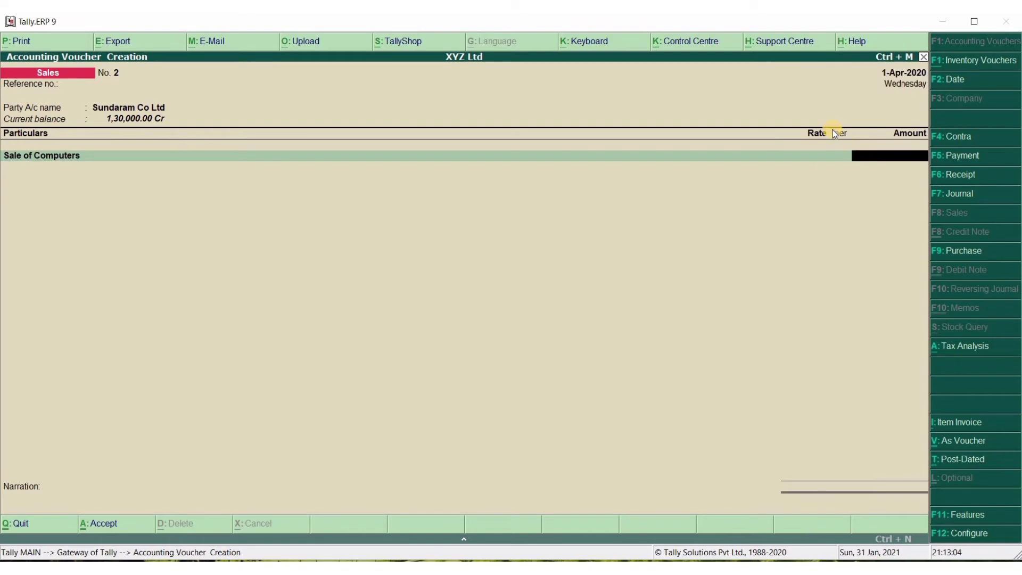
{"action": "type", "text": "500000"}
{"action": "key", "text": "BackSpace"}
{"action": "key", "text": "Return"}
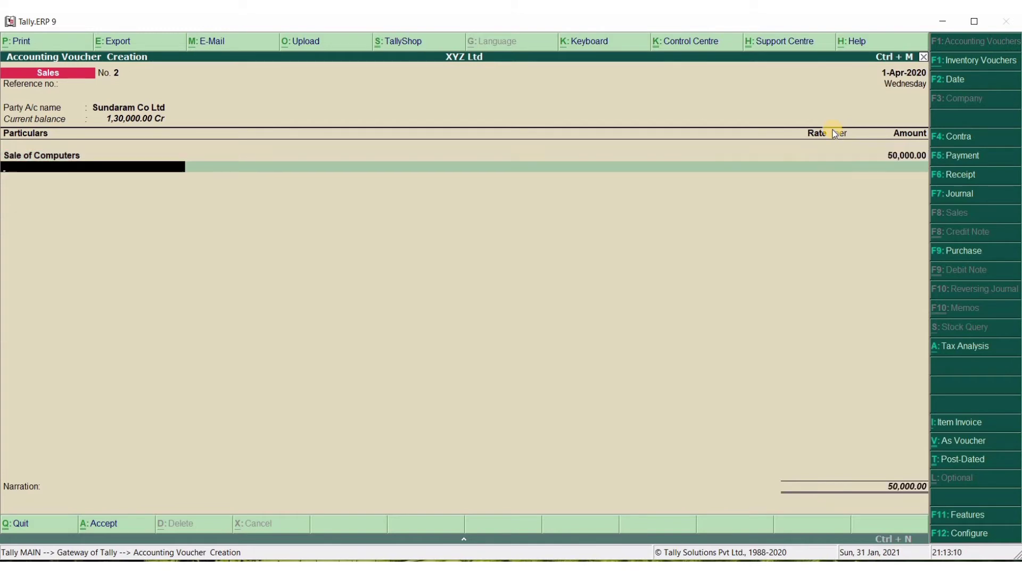
Step: Finish the particulars, leave the narration empty and save the Sale of Computers voucher
{"action": "key", "text": "Return"}
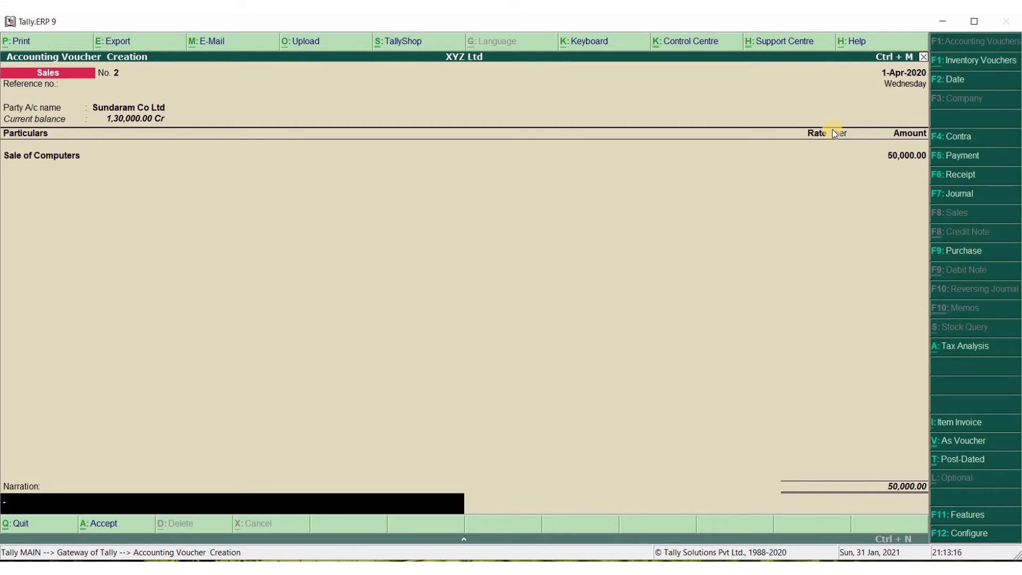
{"action": "key", "text": "Return"}
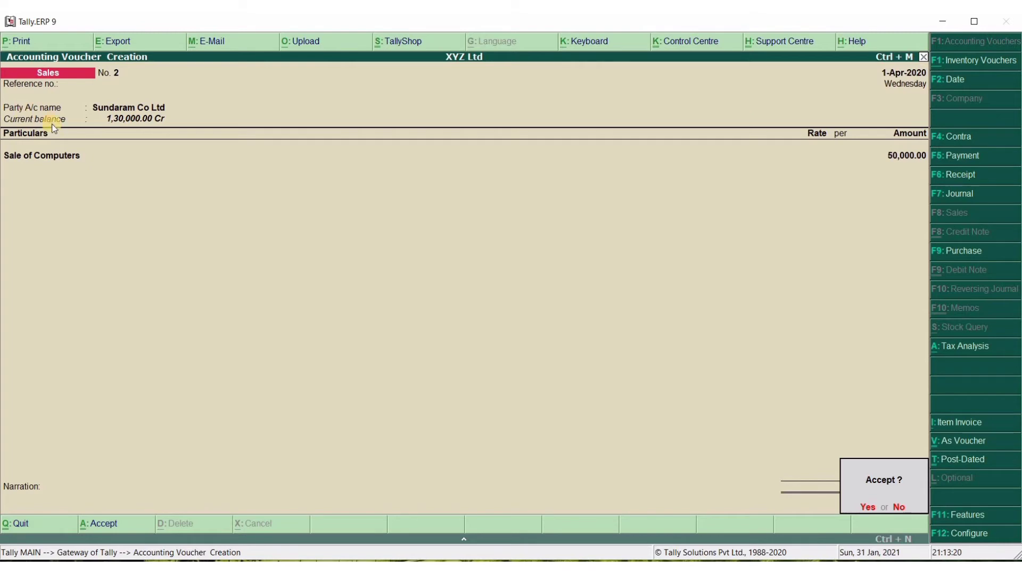
{"action": "left_click", "coordinate": [55, 155]}
{"action": "key", "text": "Return"}
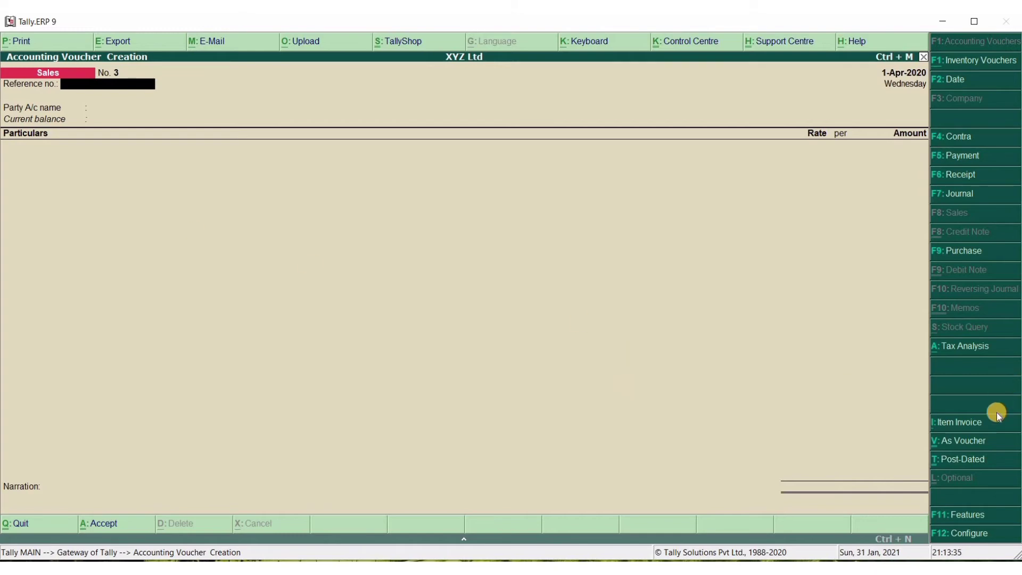
Step: Switch the new voucher to Item Invoice mode and select Sundaram Co Ltd as the party and Sales as the sales ledger
{"action": "left_click", "coordinate": [959, 423]}
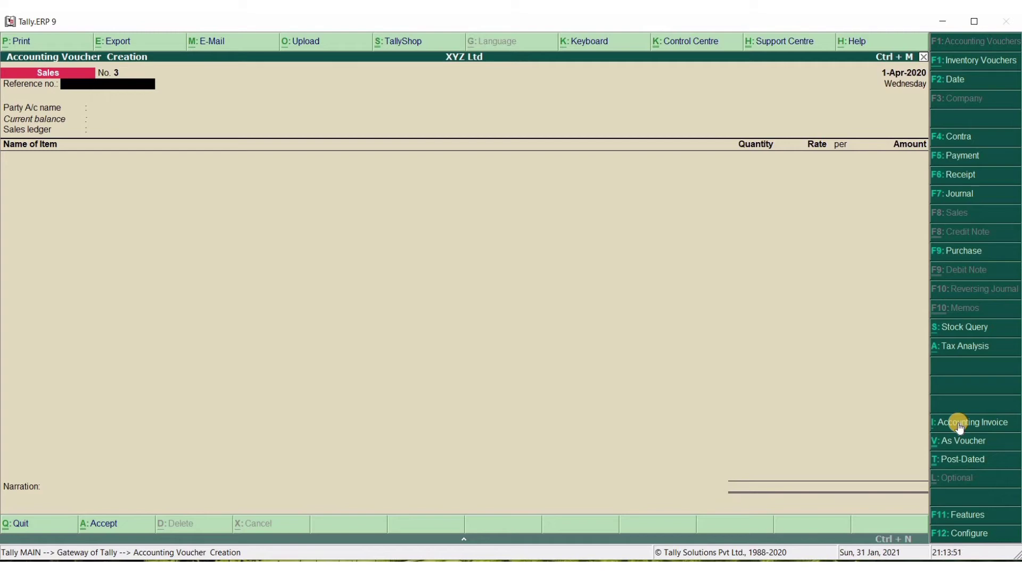
{"action": "key", "text": "Return"}
{"action": "key", "text": "Down"}
{"action": "key", "text": "Down"}
{"action": "key", "text": "Down"}
{"action": "key", "text": "Down"}
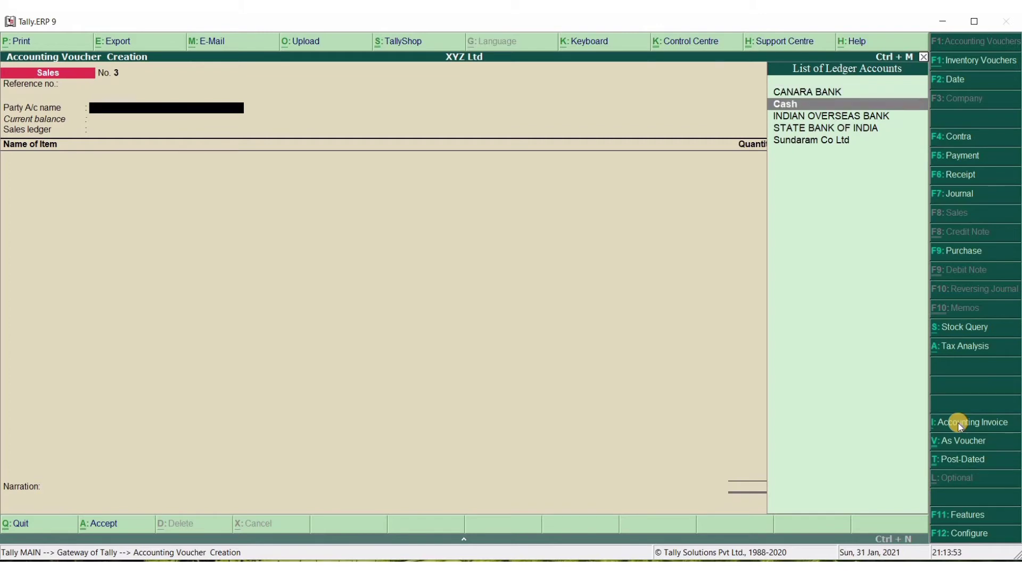
{"action": "key", "text": "Return"}
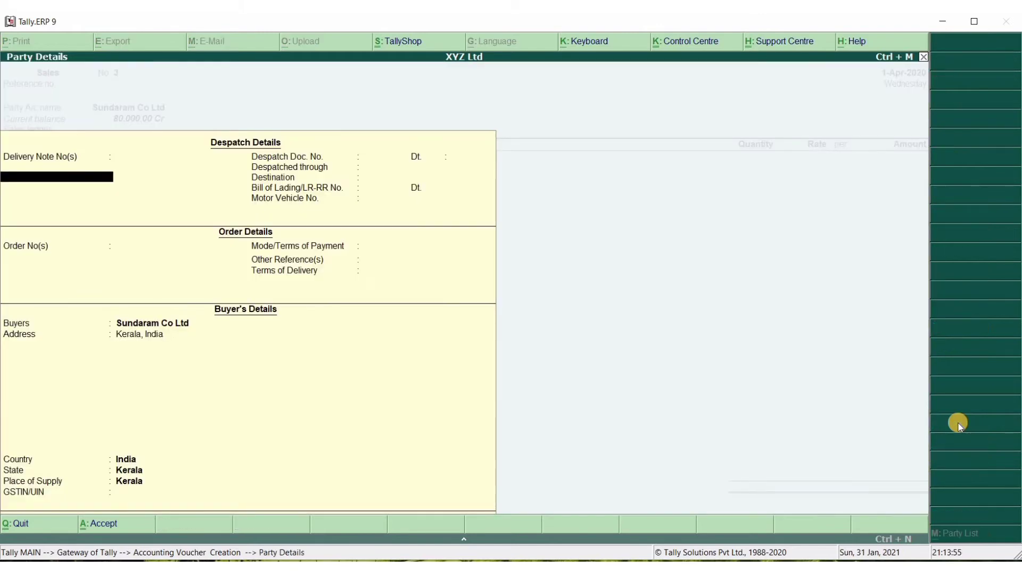
{"action": "key", "text": "ctrl+a"}
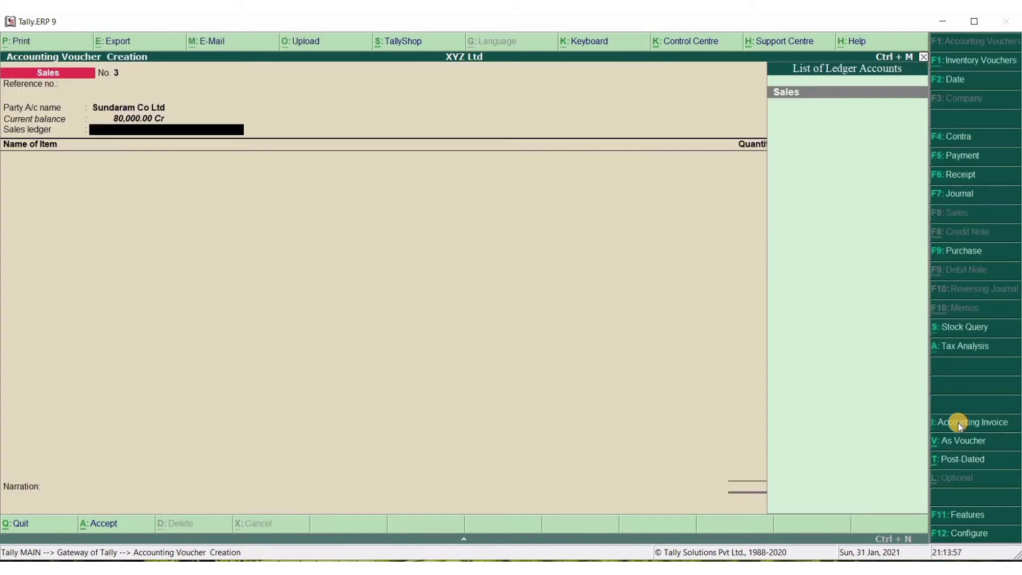
{"action": "key", "text": "Return"}
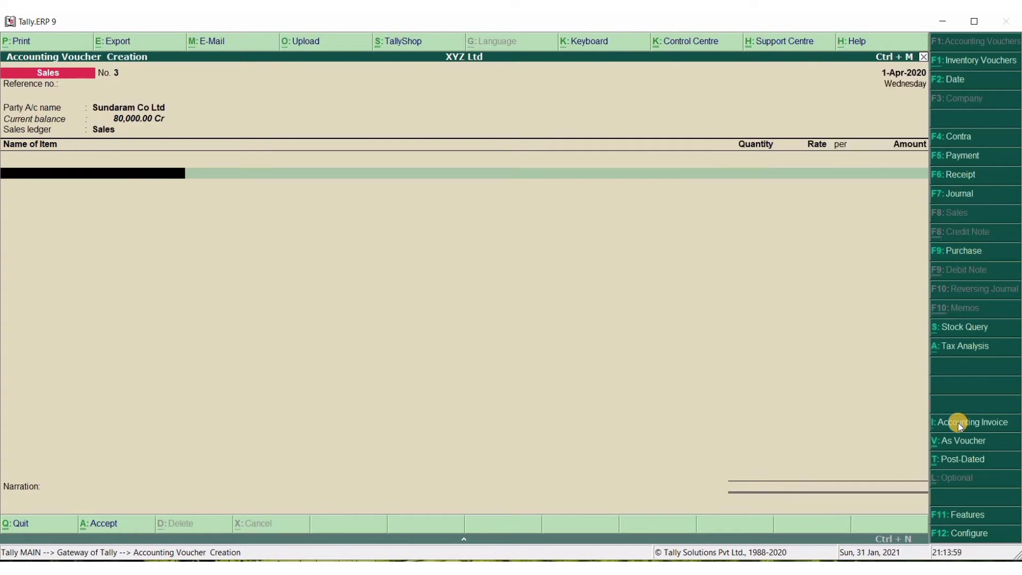
Step: Add the LED TV stock item to the invoice with a quantity of 1 Nos at a rate of 20,000
{"action": "type", "text": "L"}
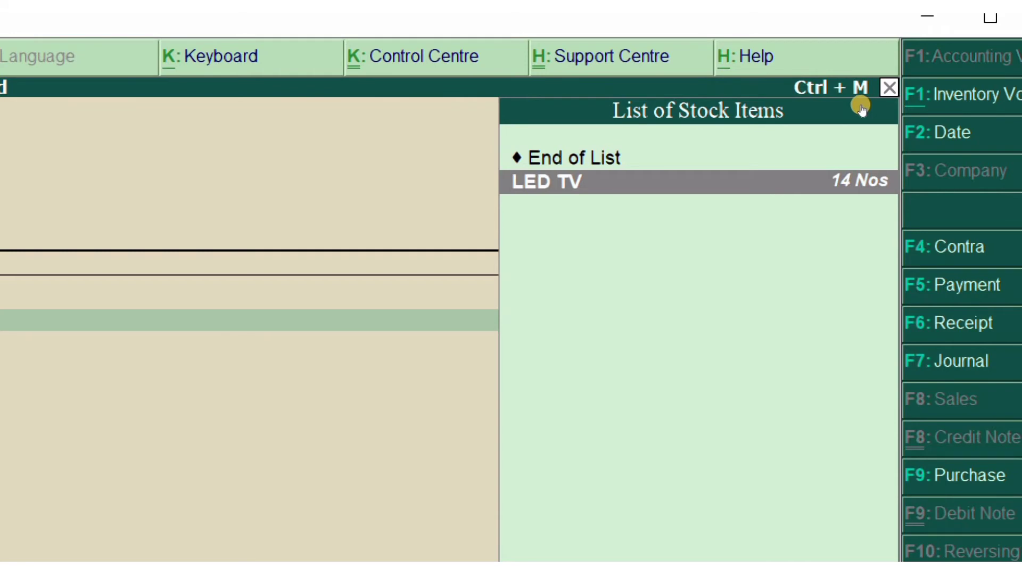
{"action": "key", "text": "Return"}
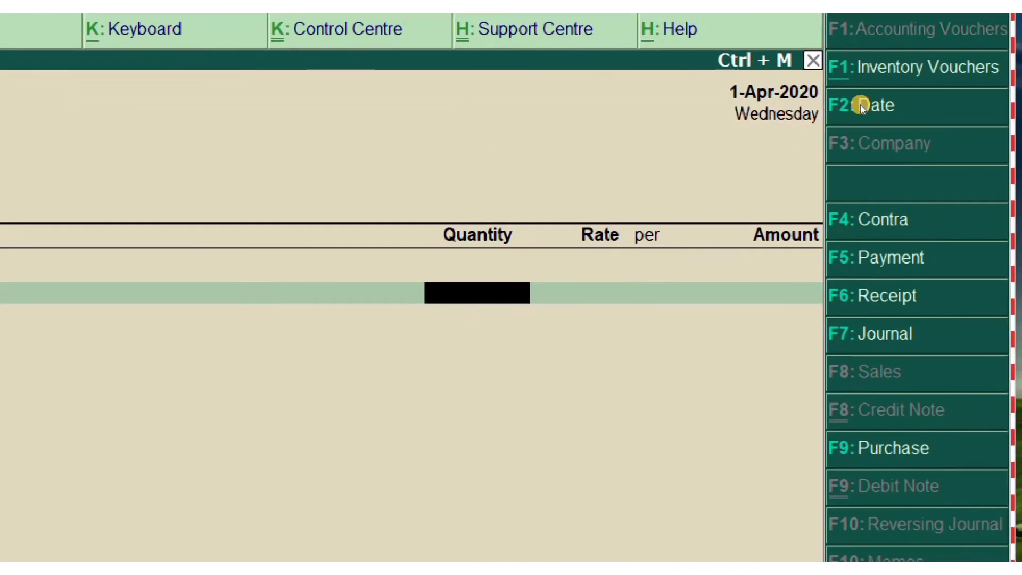
{"action": "type", "text": "1"}
{"action": "key", "text": "Return"}
{"action": "key", "text": "Return"}
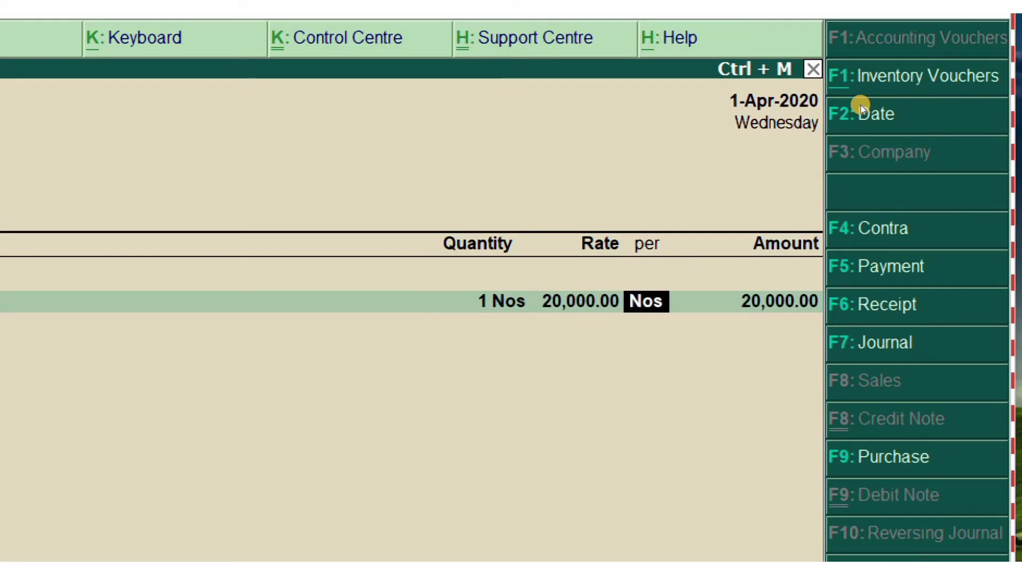
{"action": "key", "text": "Return"}
{"action": "key", "text": "Return"}
Step: End the item list, leave the narration empty and save the LED TV sales voucher
{"action": "key", "text": "Return"}
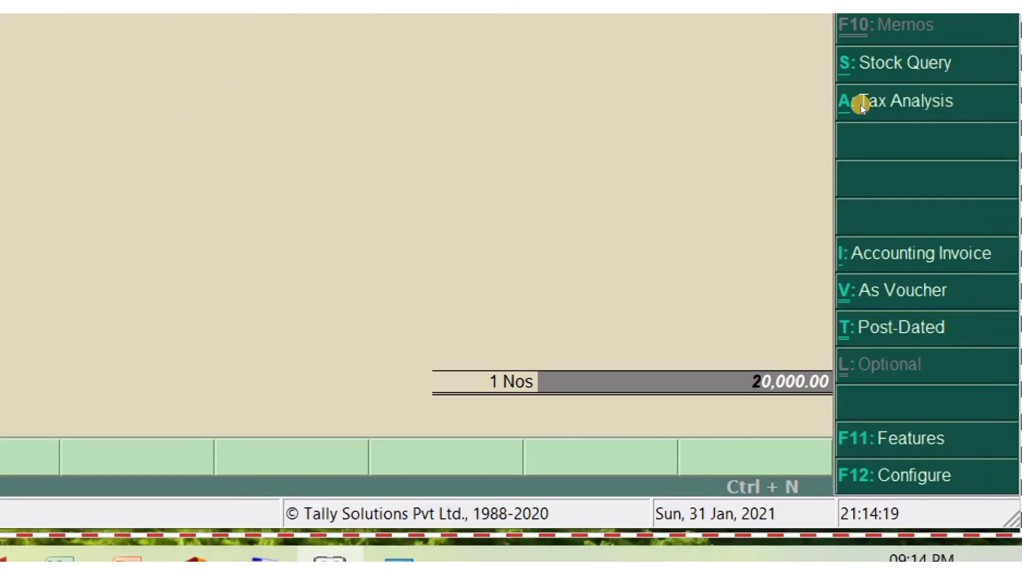
{"action": "key", "text": "Return"}
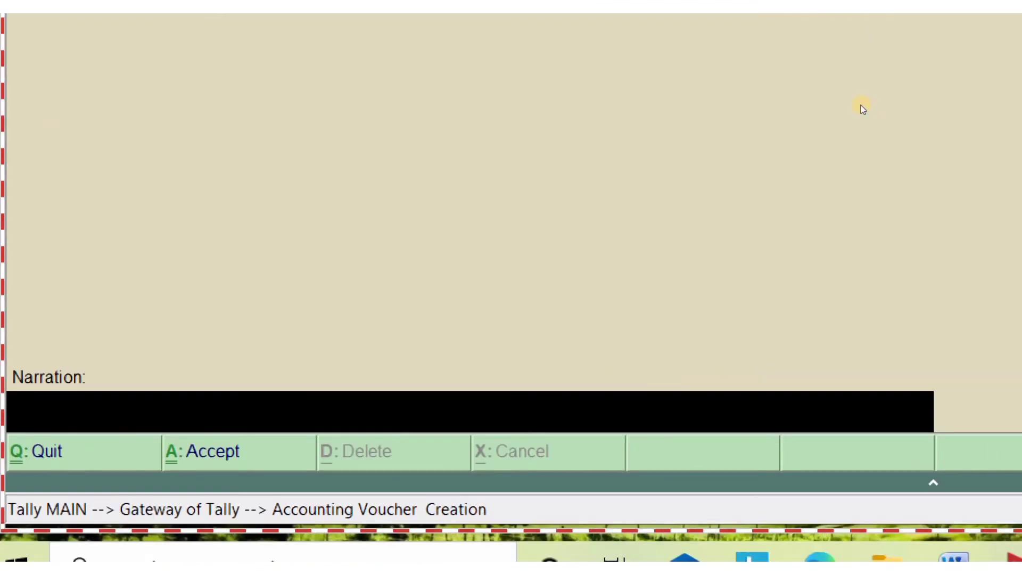
{"action": "key", "text": "Return"}
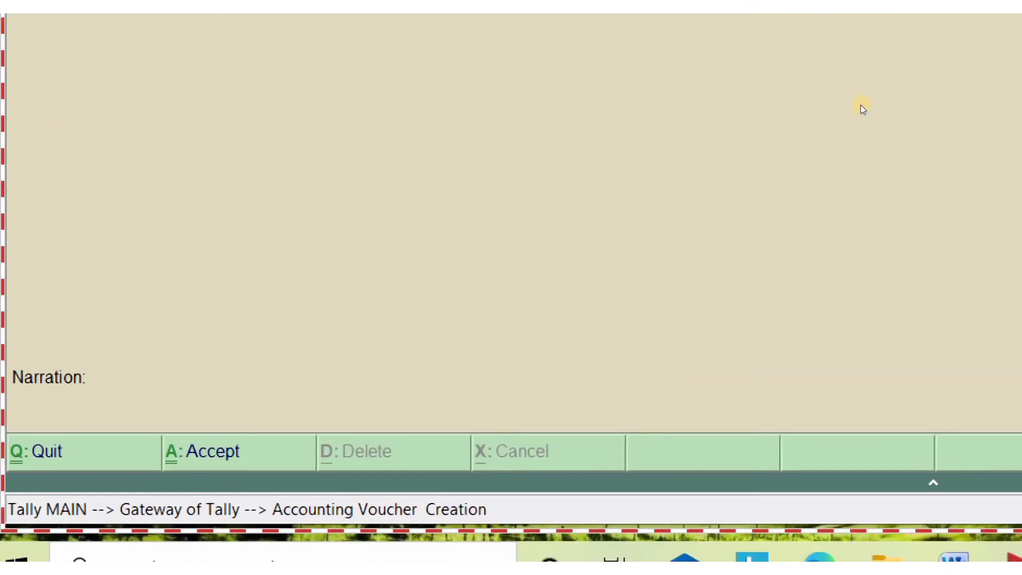
{"action": "key", "text": "ctrl+a"}
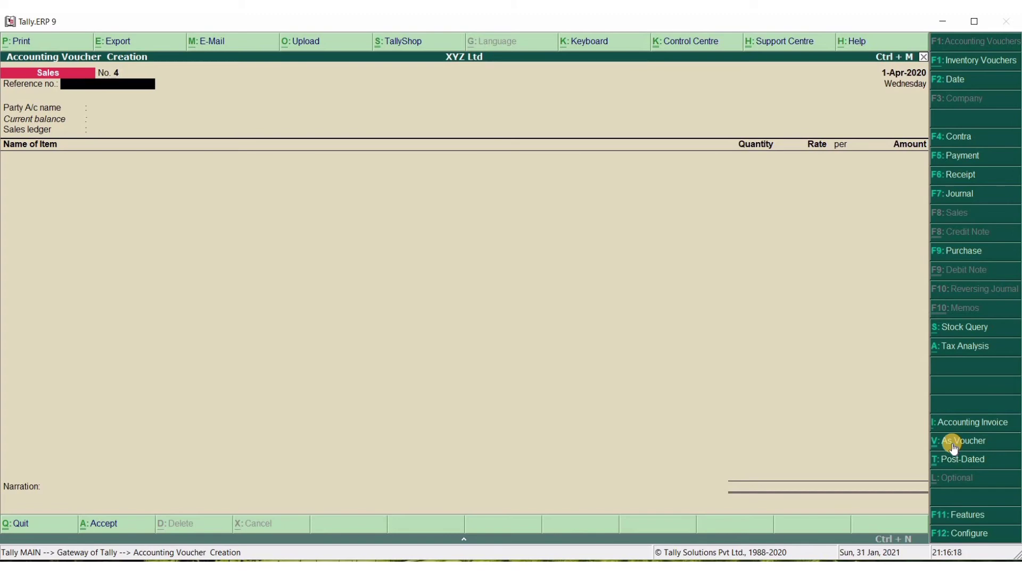
Step: Compare the As Voucher and As Invoice entry layouts of the new sales voucher, ending in the invoice layout
{"action": "left_click", "coordinate": [953, 442]}
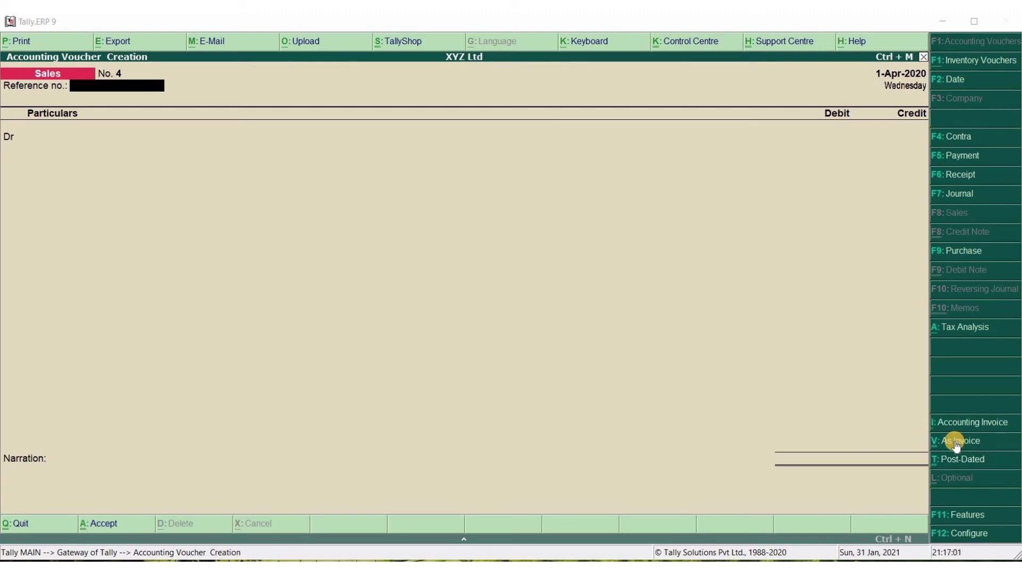
{"action": "left_click", "coordinate": [957, 442]}
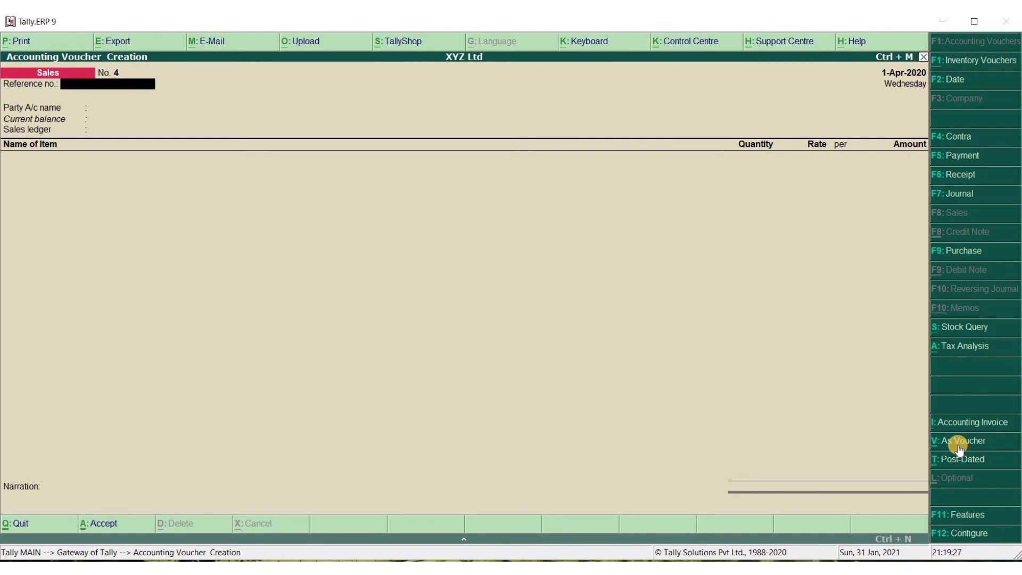
{"action": "left_click", "coordinate": [964, 447]}
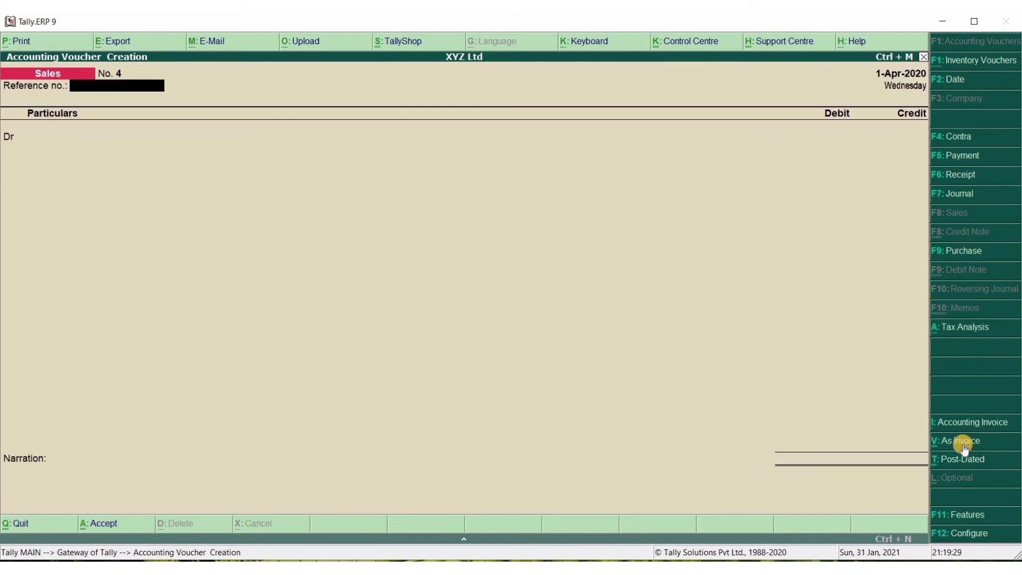
{"action": "left_click", "coordinate": [964, 447]}
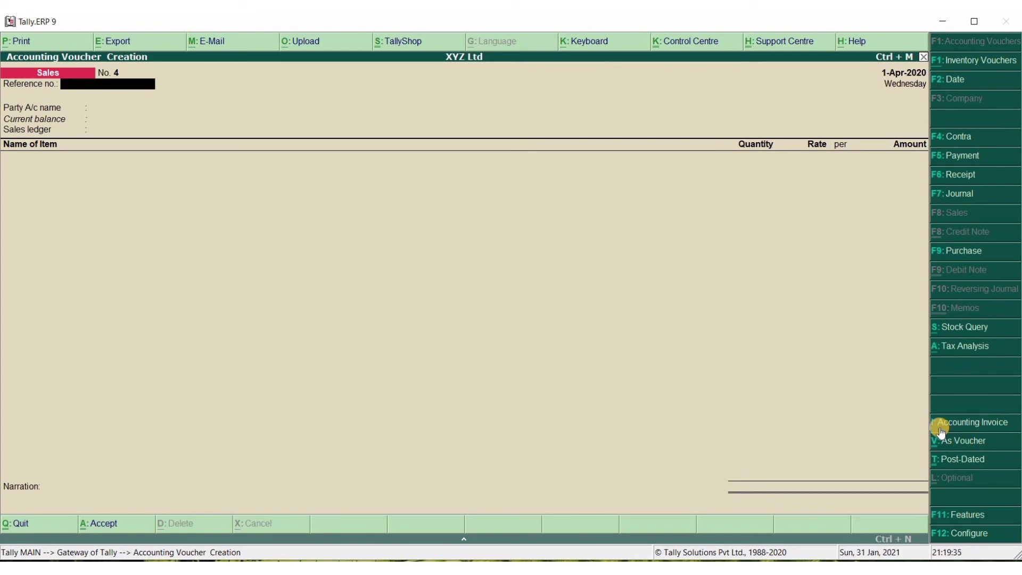
{"action": "left_click", "coordinate": [958, 447]}
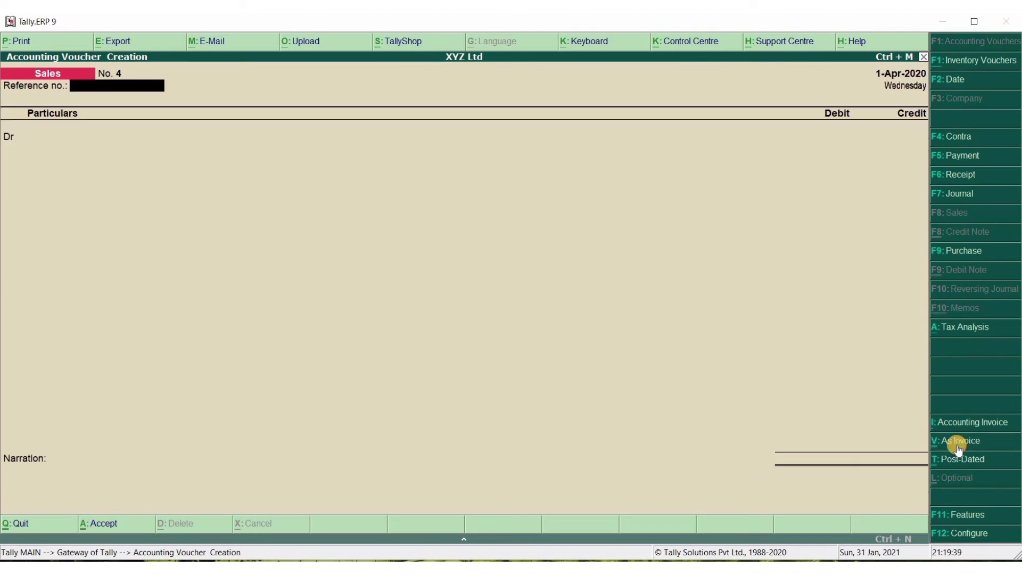
{"action": "left_click", "coordinate": [958, 447]}
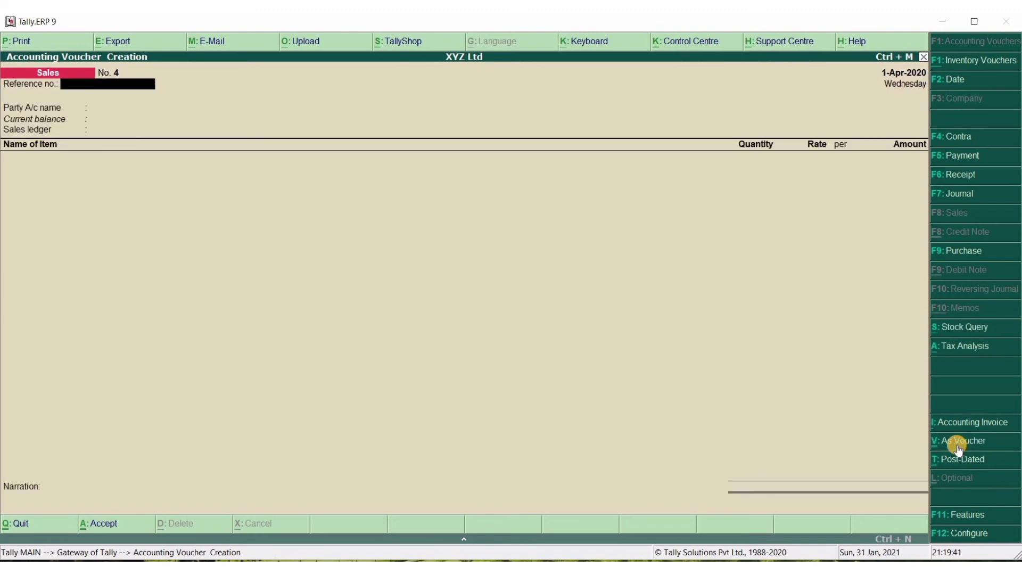
Step: Select Sundaram Co Ltd as the party, accept its party details and choose Sales as the sales ledger
{"action": "key", "text": "Return"}
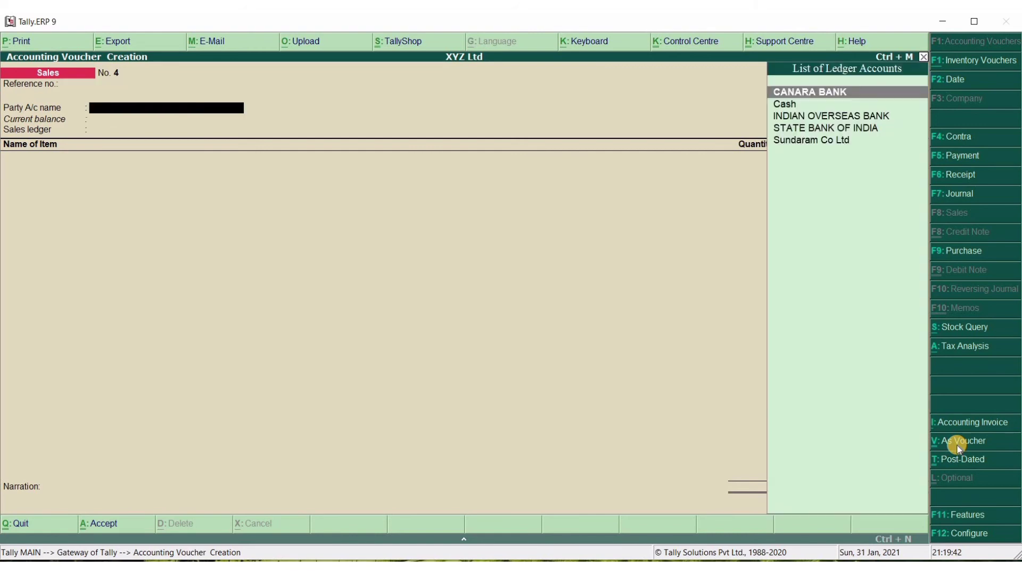
{"action": "key", "text": "Down"}
{"action": "key", "text": "Down"}
{"action": "key", "text": "Down"}
{"action": "key", "text": "Down"}
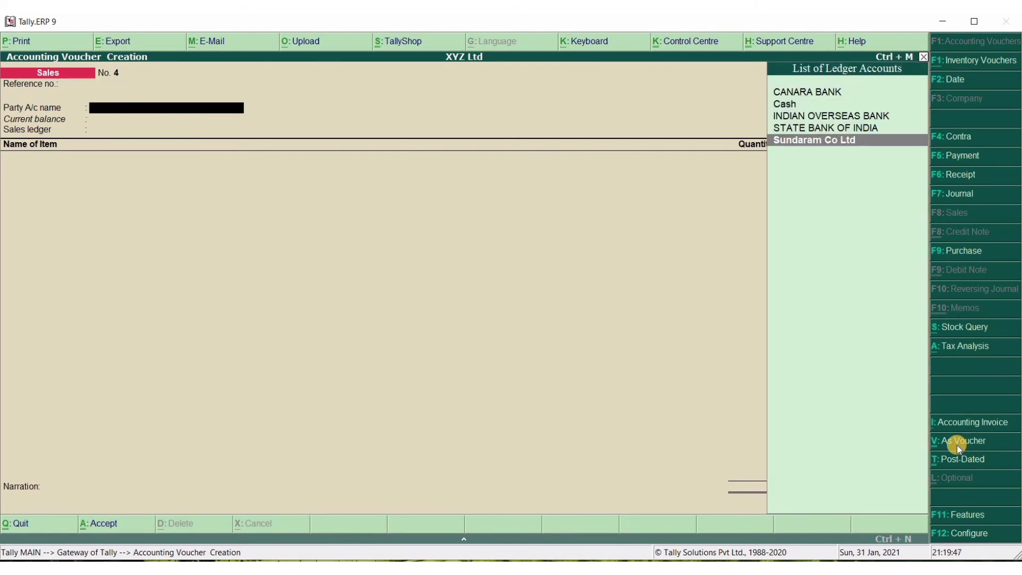
{"action": "key", "text": "Return"}
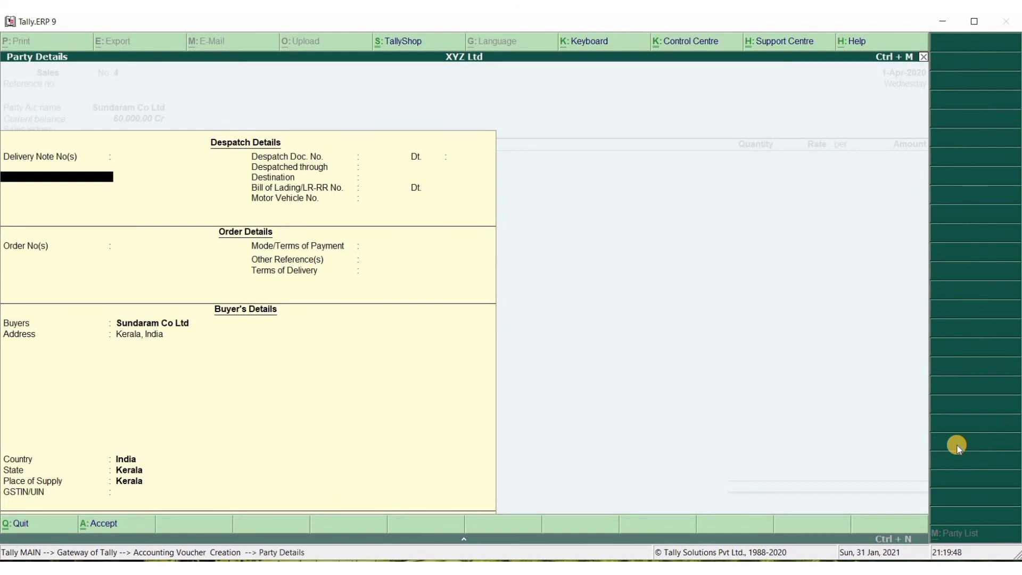
{"action": "key", "text": "ctrl+a"}
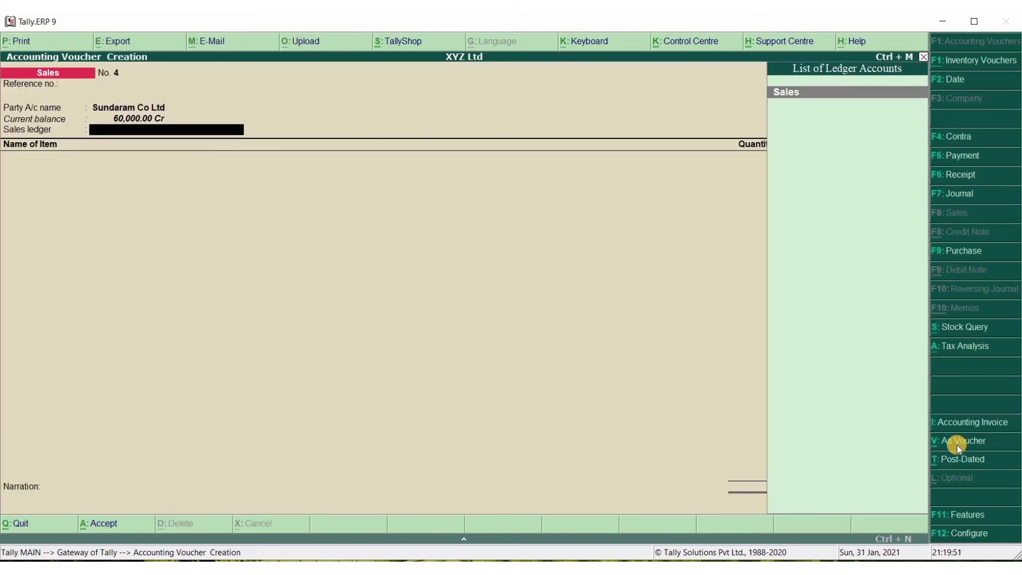
{"action": "key", "text": "Return"}
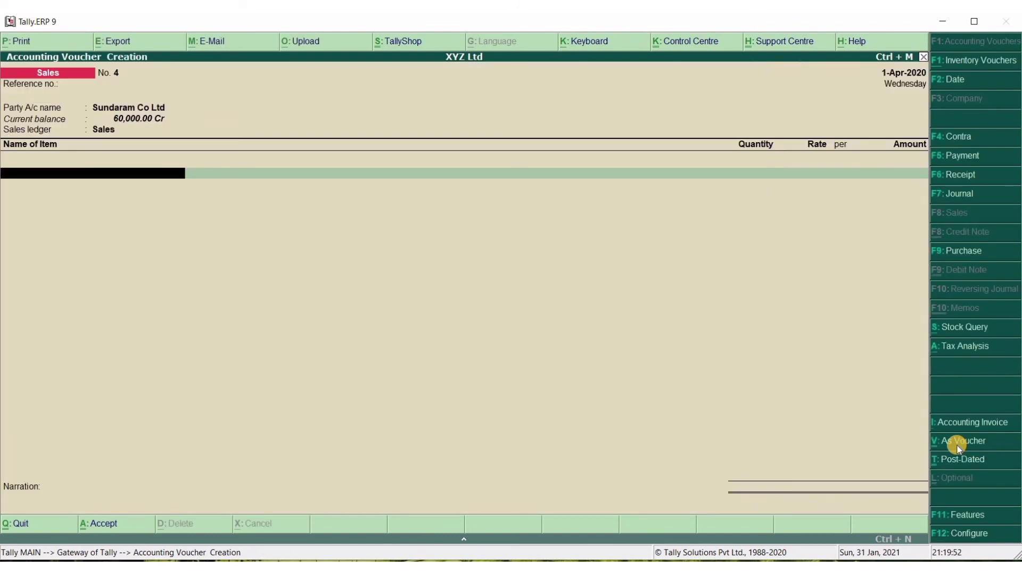
Step: Add LED TV with a quantity of 2 Nos at a rate of 20,000 and end the item list
{"action": "key", "text": "Return"}
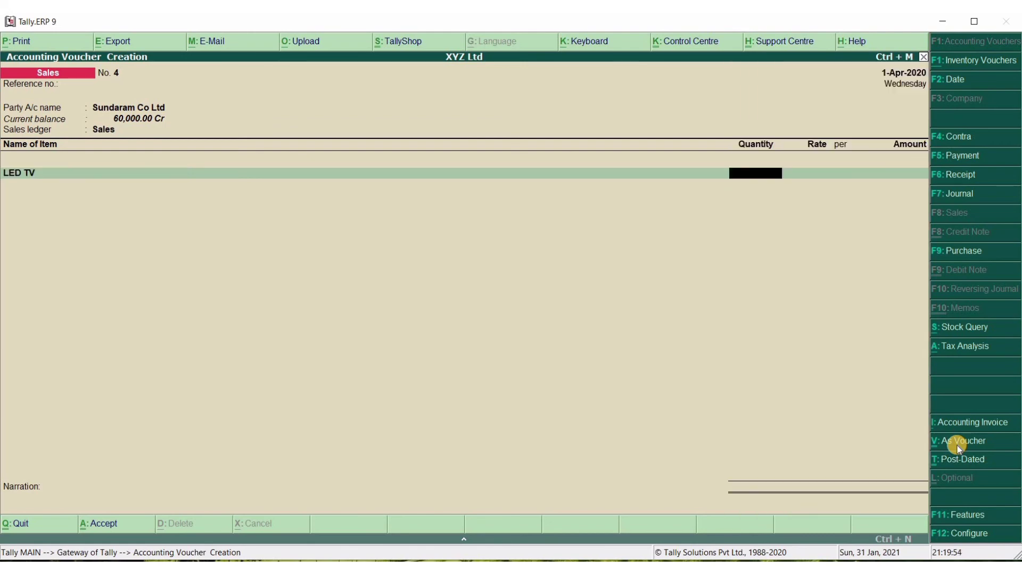
{"action": "type", "text": "2"}
{"action": "key", "text": "Return"}
{"action": "key", "text": "Return"}
{"action": "key", "text": "Return"}
{"action": "key", "text": "Return"}
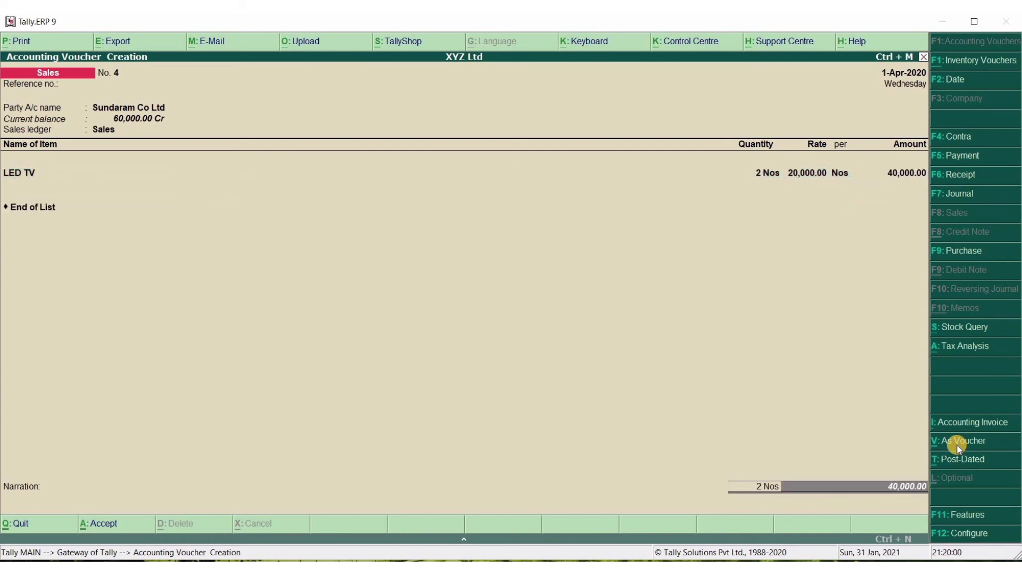